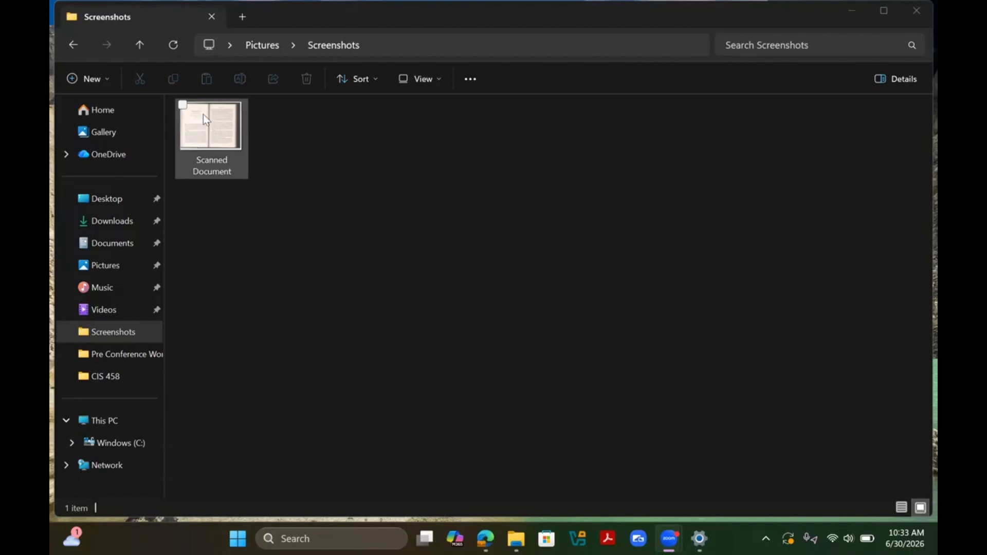
Open the Scanned Document image in the default photo viewer to inspect the scan, and close the viewer
{"action": "right_click", "coordinate": [208, 121]}
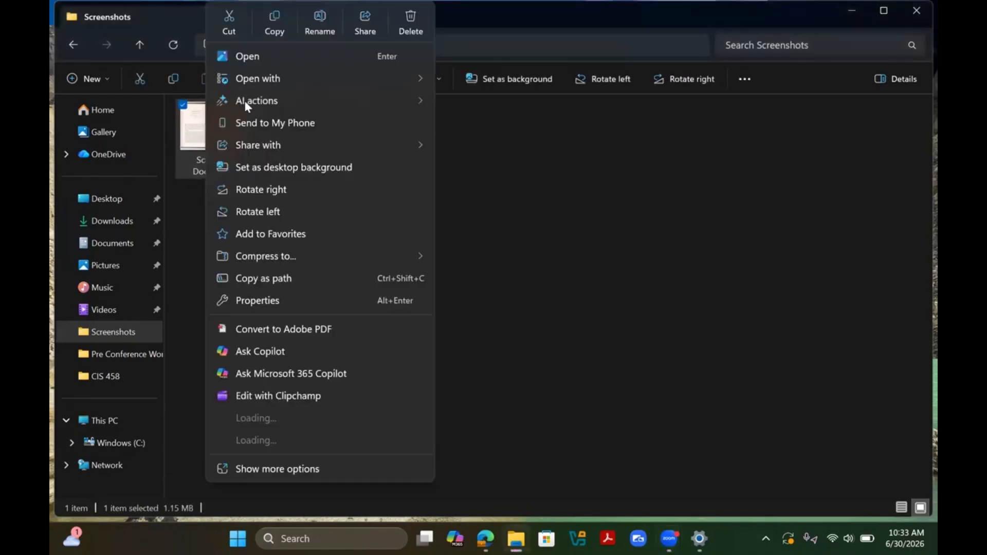
{"action": "left_click", "coordinate": [251, 57]}
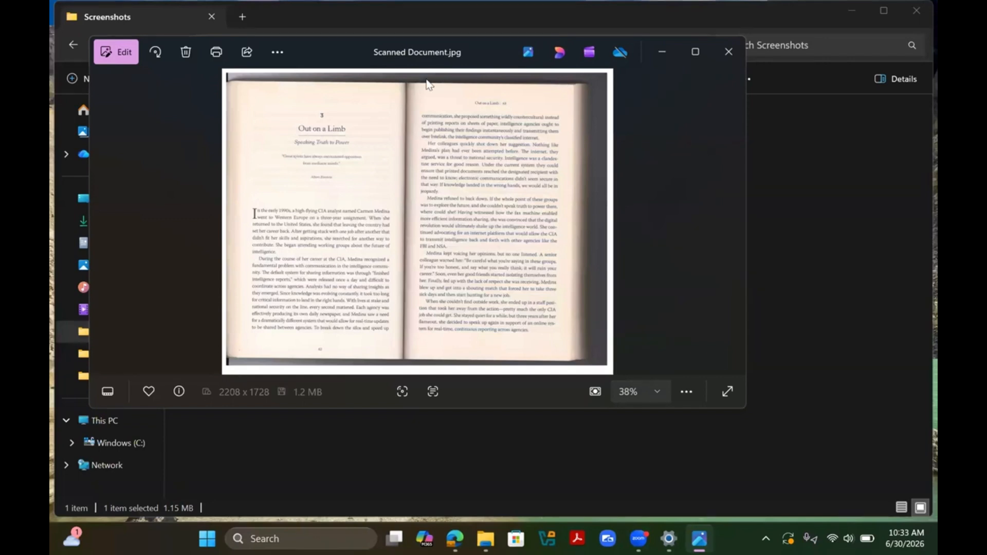
{"action": "left_click", "coordinate": [727, 52]}
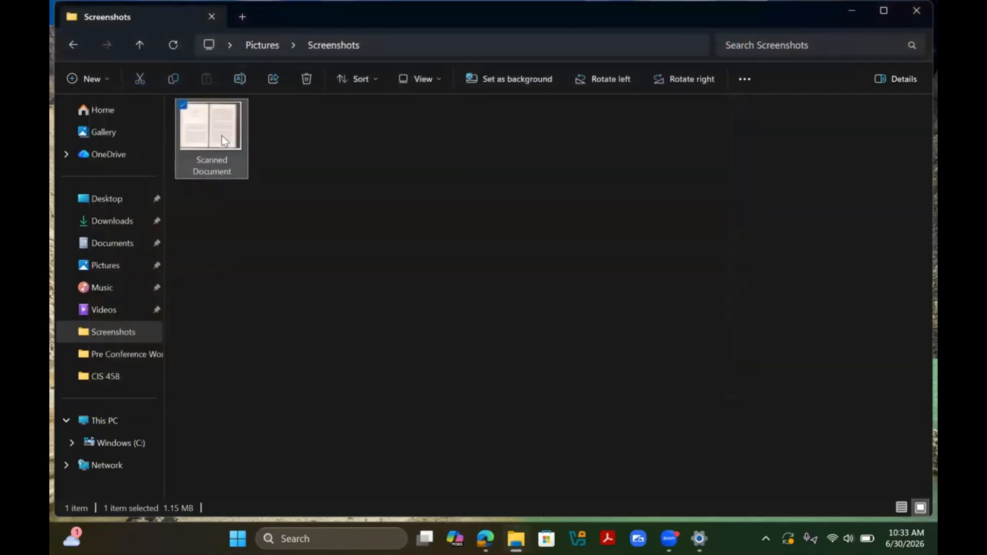
Open the Scanned Document image from the Screenshots folder in Paint for editing
{"action": "right_click", "coordinate": [219, 148]}
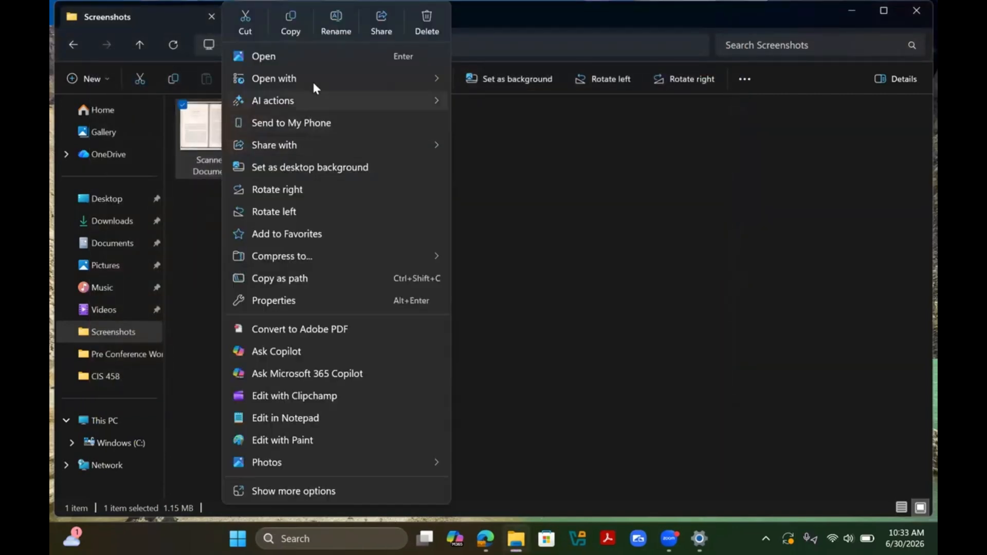
{"action": "mouse_move", "coordinate": [312, 80]}
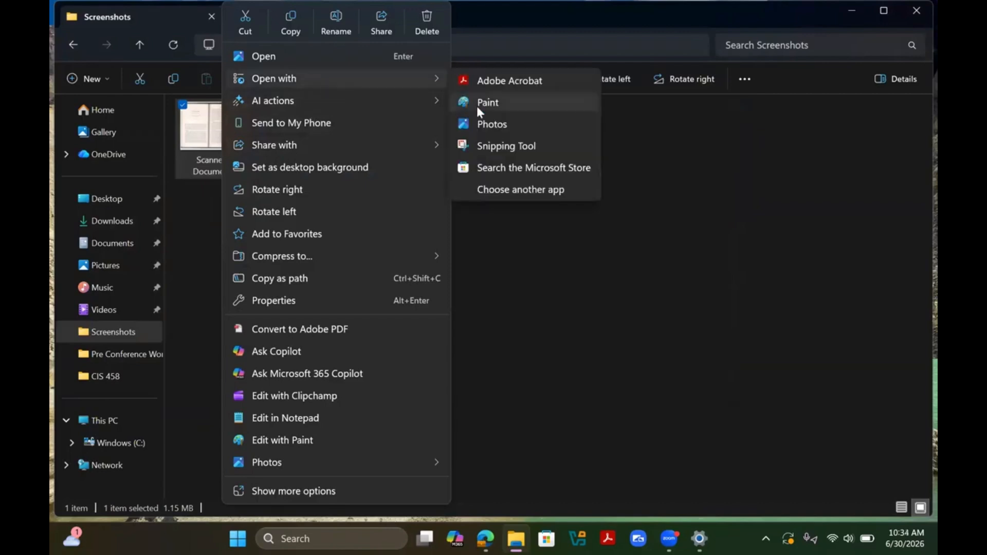
{"action": "left_click", "coordinate": [478, 105]}
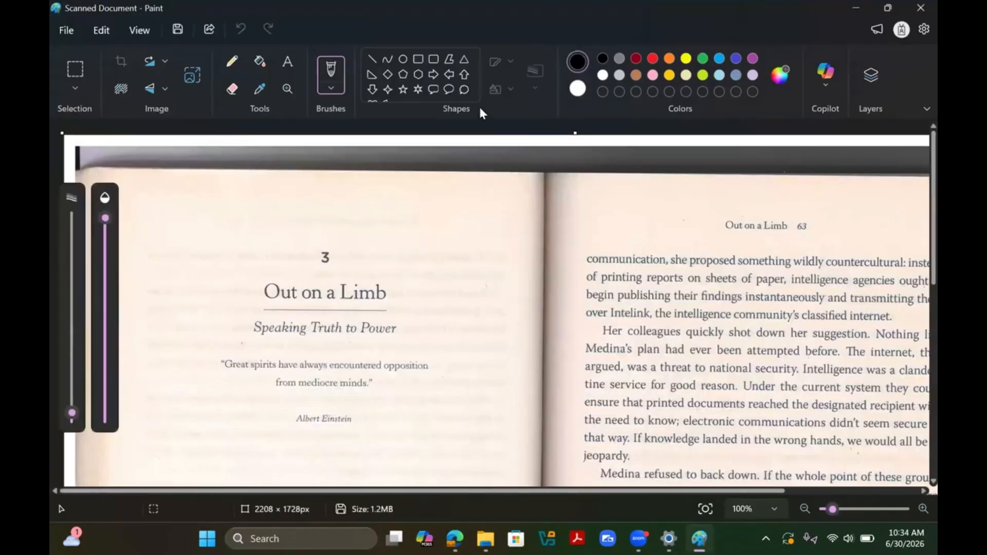
Crop the scan to the two book pages, about 1920 × 1571 px, cutting off the white and dark borders
{"action": "left_click", "coordinate": [805, 510]}
{"action": "left_click", "coordinate": [805, 510]}
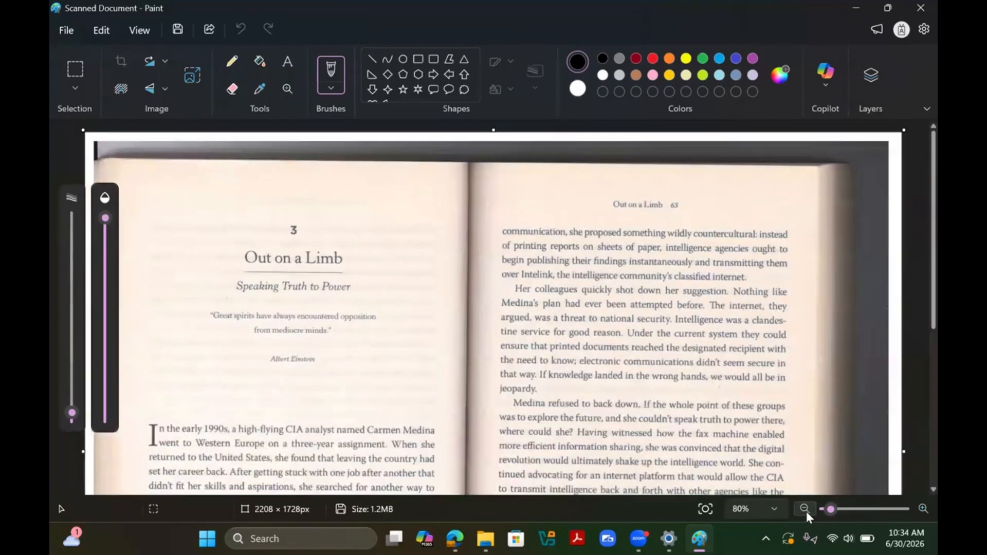
{"action": "left_click", "coordinate": [805, 510]}
{"action": "left_click", "coordinate": [806, 510]}
{"action": "left_click", "coordinate": [806, 510]}
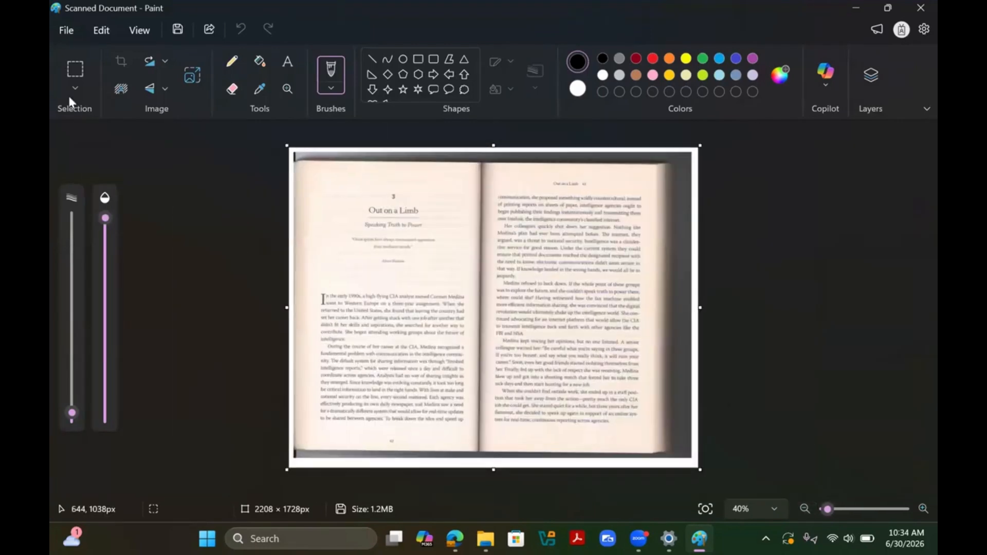
{"action": "left_click", "coordinate": [75, 69]}
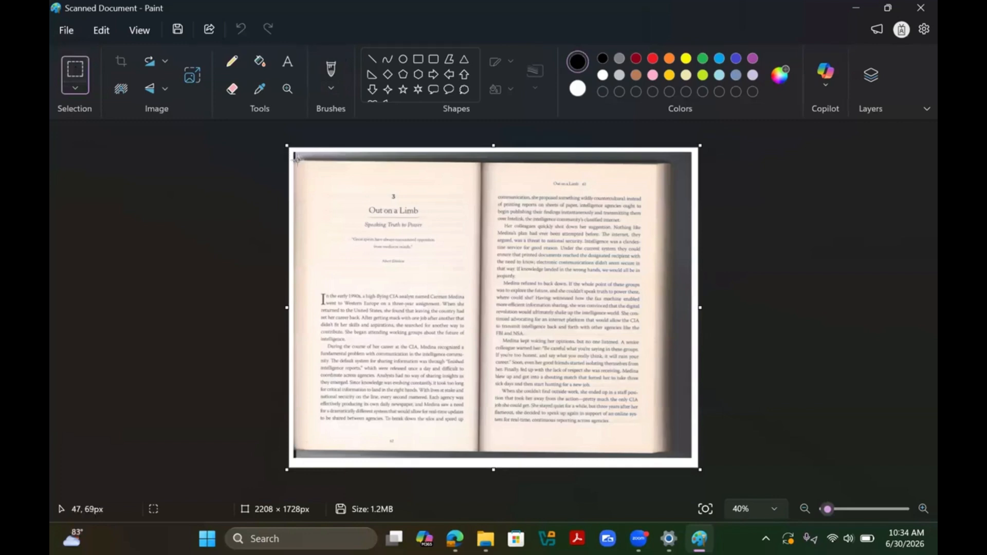
{"action": "left_click_drag", "start_coordinate": [297, 160], "coordinate": [654, 452]}
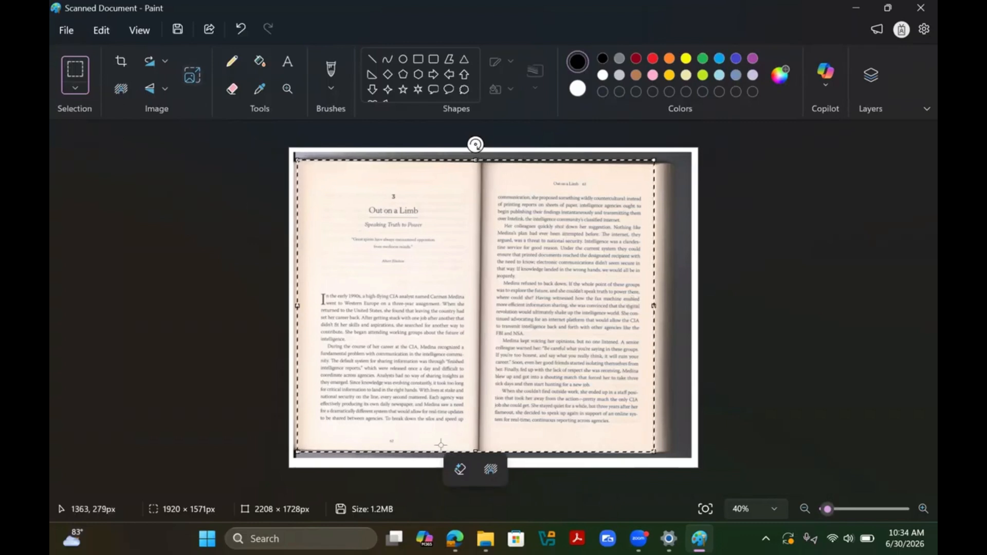
{"action": "left_click", "coordinate": [122, 61]}
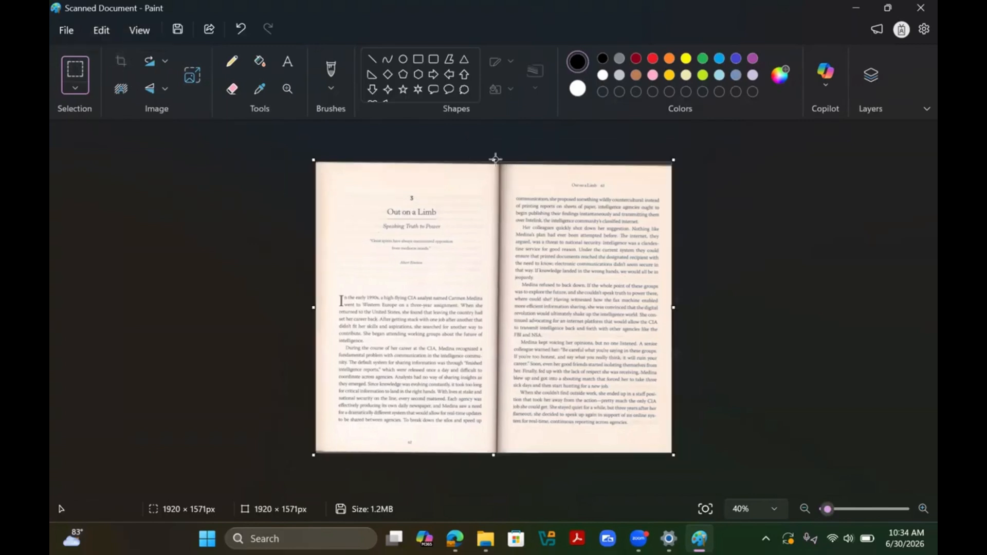
Save the cropped scan as a PNG picture named "Scanned Document edited" in the Screenshots folder
{"action": "left_click", "coordinate": [915, 512]}
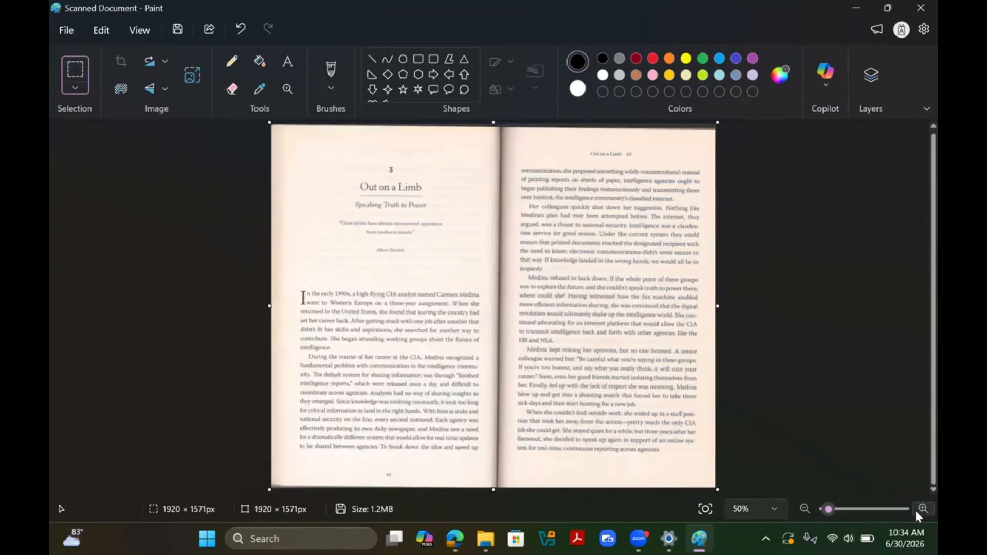
{"action": "left_click", "coordinate": [916, 511]}
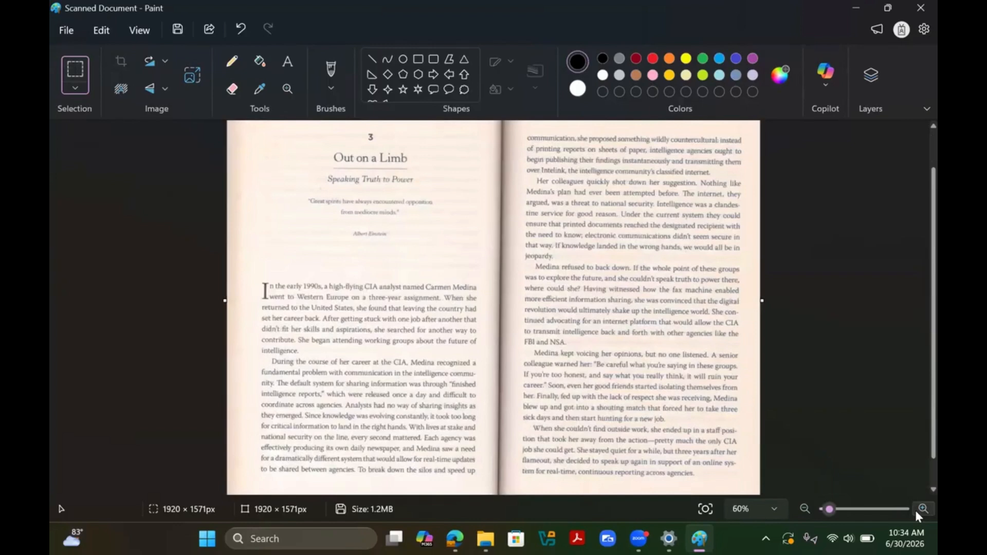
{"action": "left_click", "coordinate": [916, 511]}
{"action": "left_click", "coordinate": [916, 510]}
{"action": "left_click", "coordinate": [916, 510]}
{"action": "left_click", "coordinate": [916, 510]}
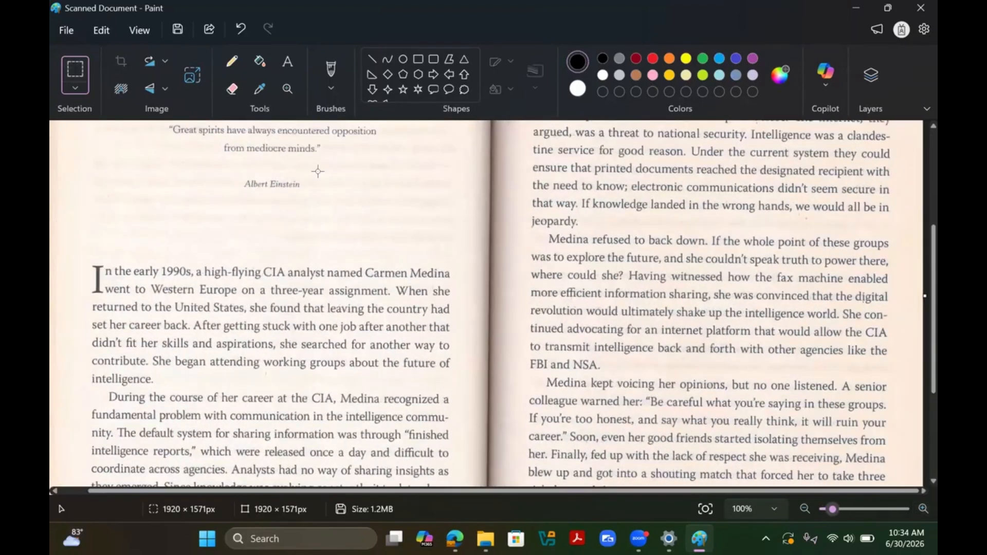
{"action": "left_click", "coordinate": [70, 30]}
{"action": "mouse_move", "coordinate": [178, 169]}
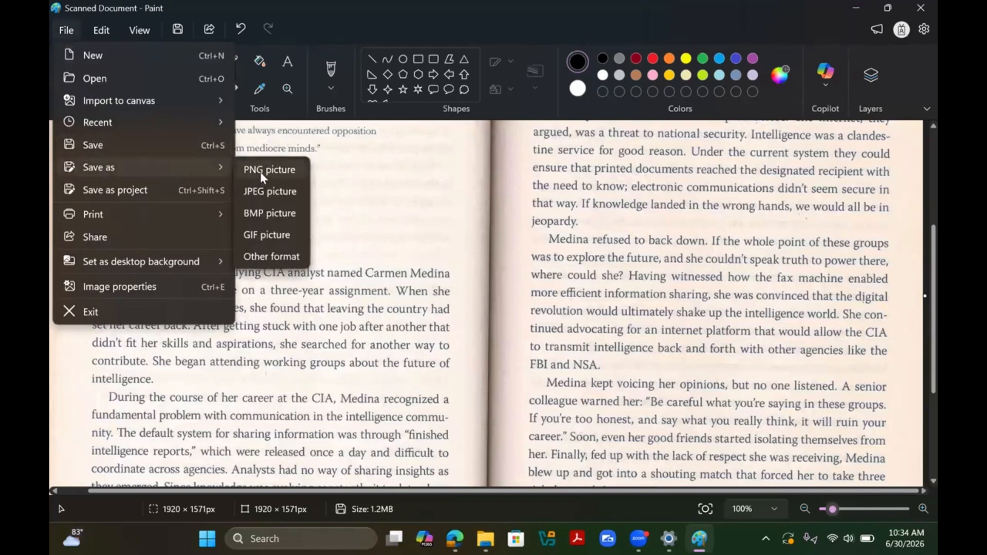
{"action": "left_click", "coordinate": [308, 249]}
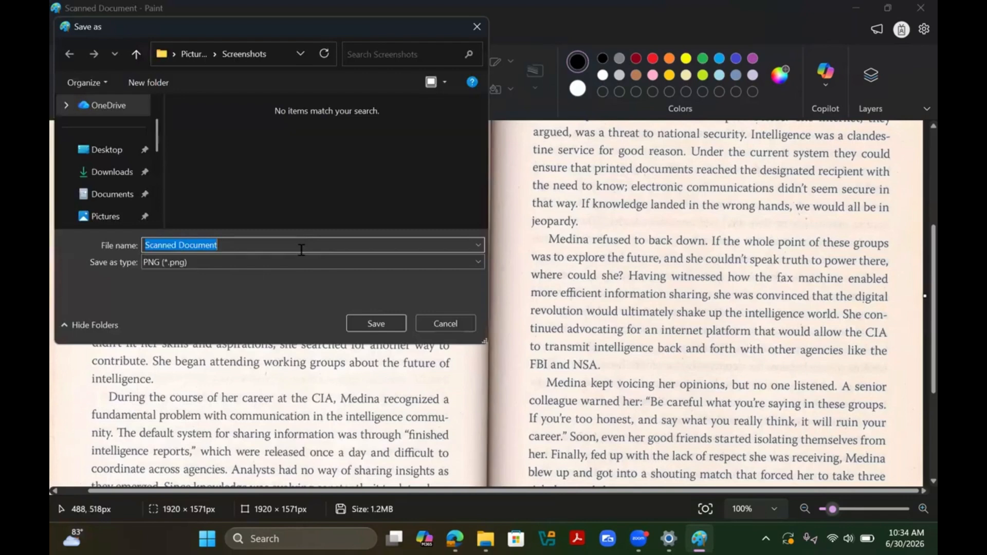
{"action": "type", "text": "edited"}
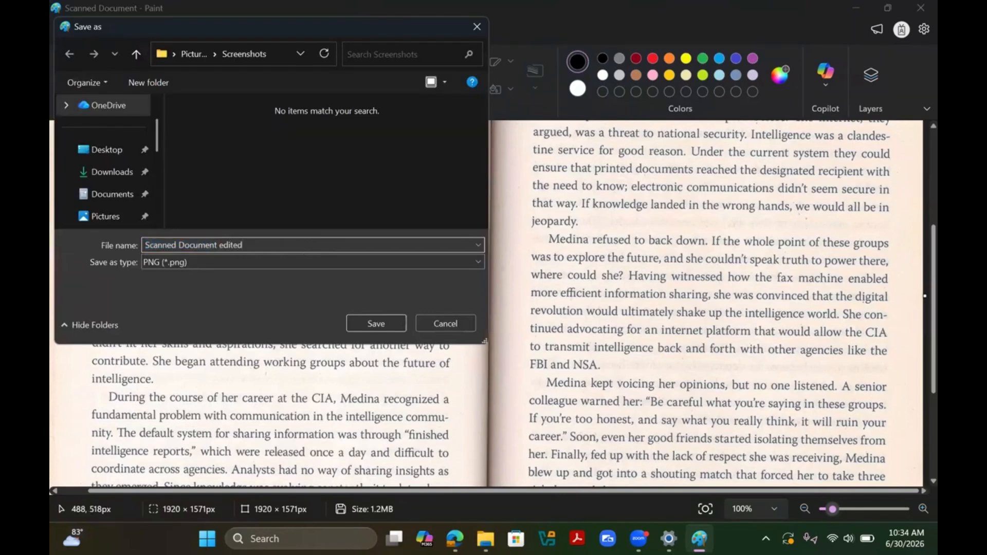
{"action": "key", "text": "Return"}
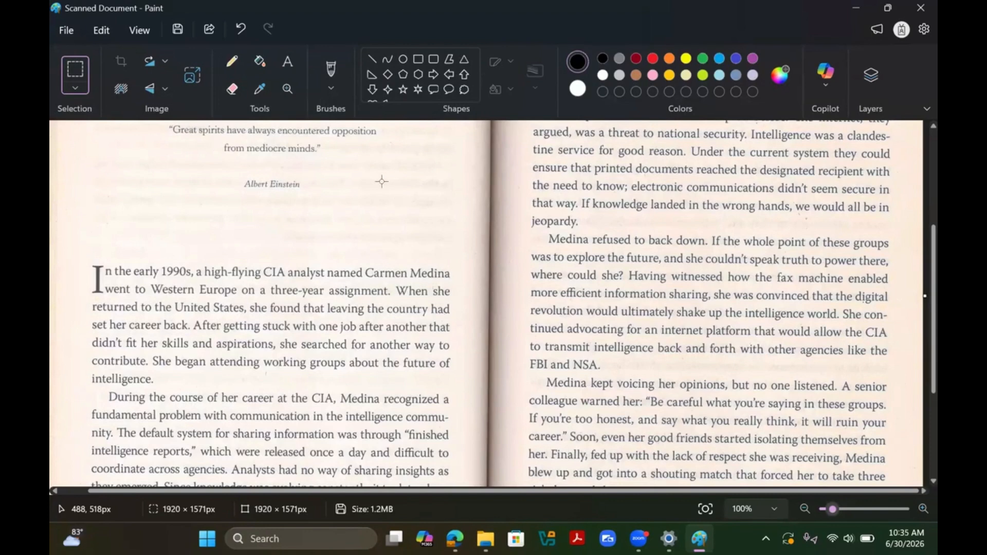
Switch to File Explorer and convert the "Scanned Document edited" image to an Adobe PDF
{"action": "scroll", "coordinate": [463, 411], "scroll_direction": "down", "scroll_amount": 5}
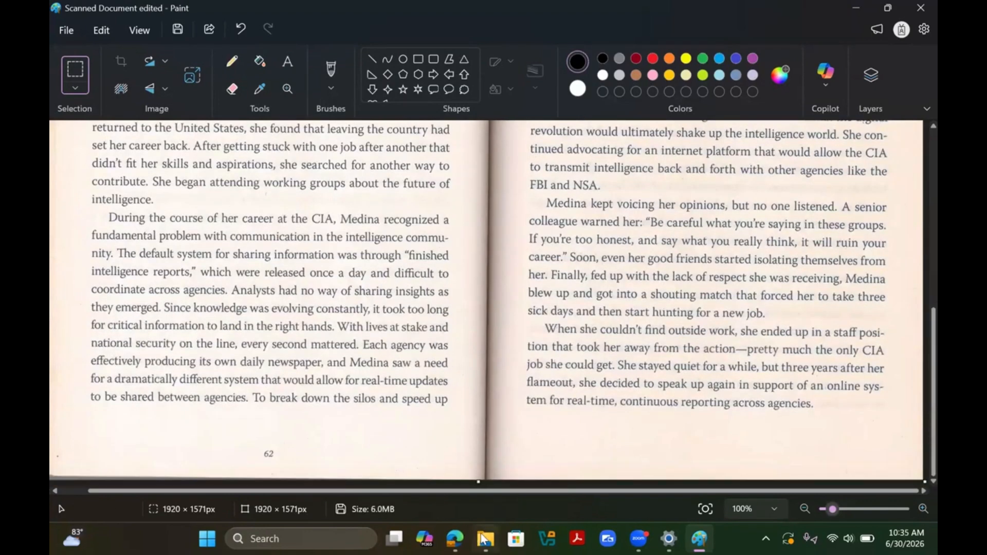
{"action": "mouse_move", "coordinate": [477, 539]}
{"action": "left_click", "coordinate": [477, 479]}
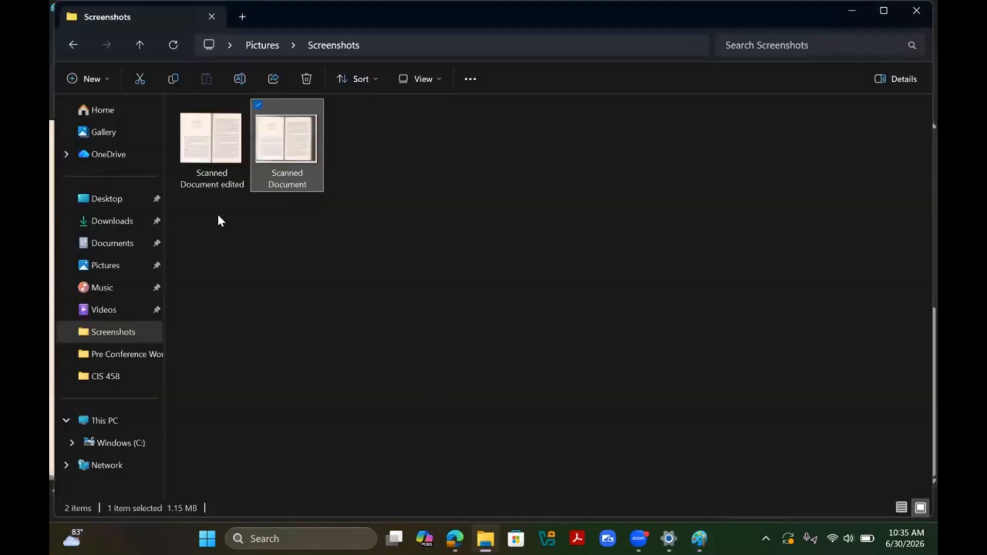
{"action": "left_click", "coordinate": [244, 127]}
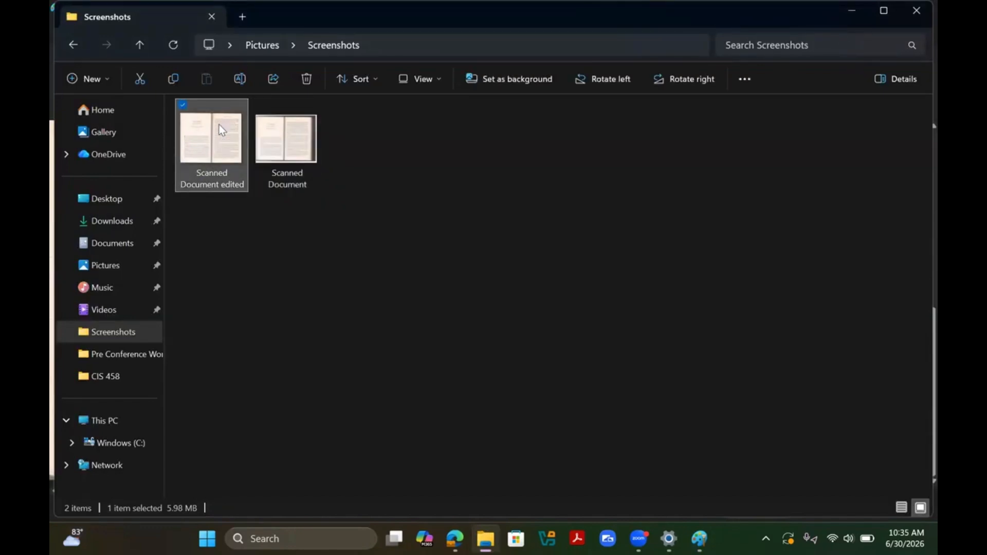
{"action": "right_click", "coordinate": [218, 127]}
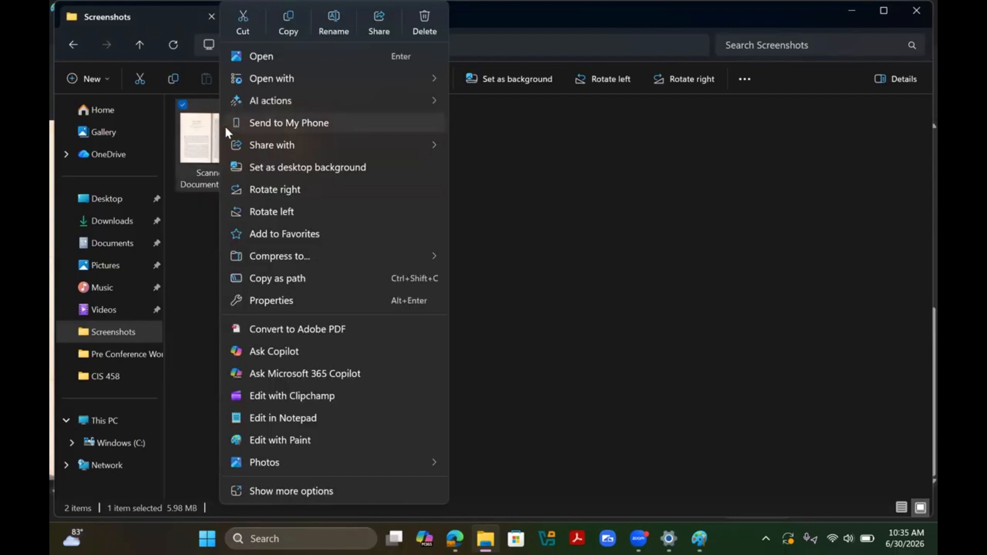
{"action": "left_click", "coordinate": [297, 331]}
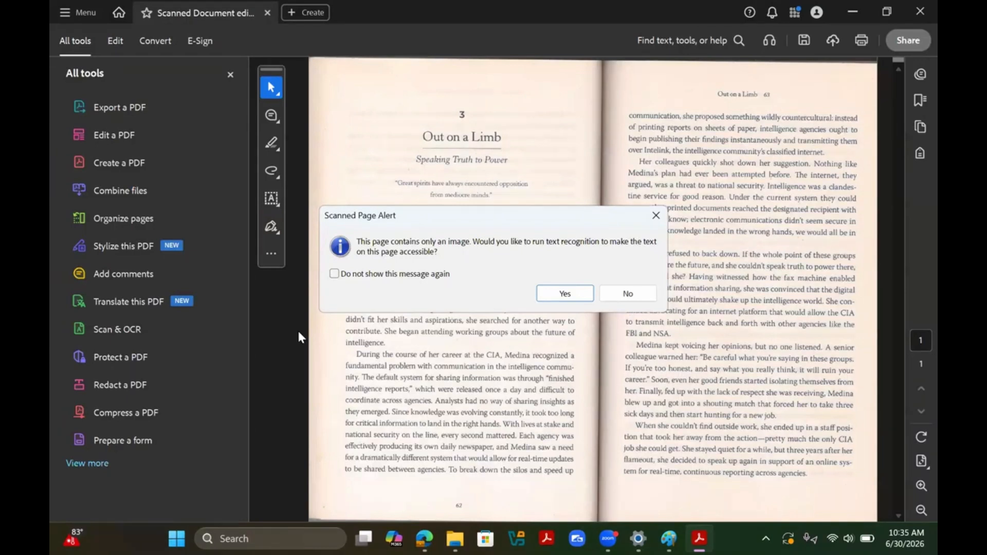
Run text recognition on the current page in English (US) with editable text and images at 600 dpi, and prepare the document for screen readers
{"action": "left_click", "coordinate": [569, 292]}
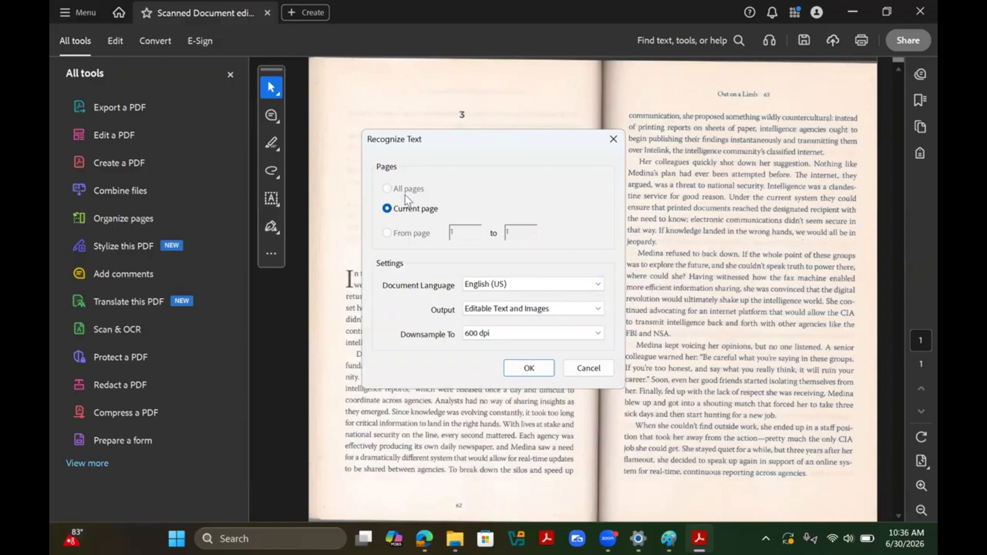
{"action": "left_click", "coordinate": [530, 375]}
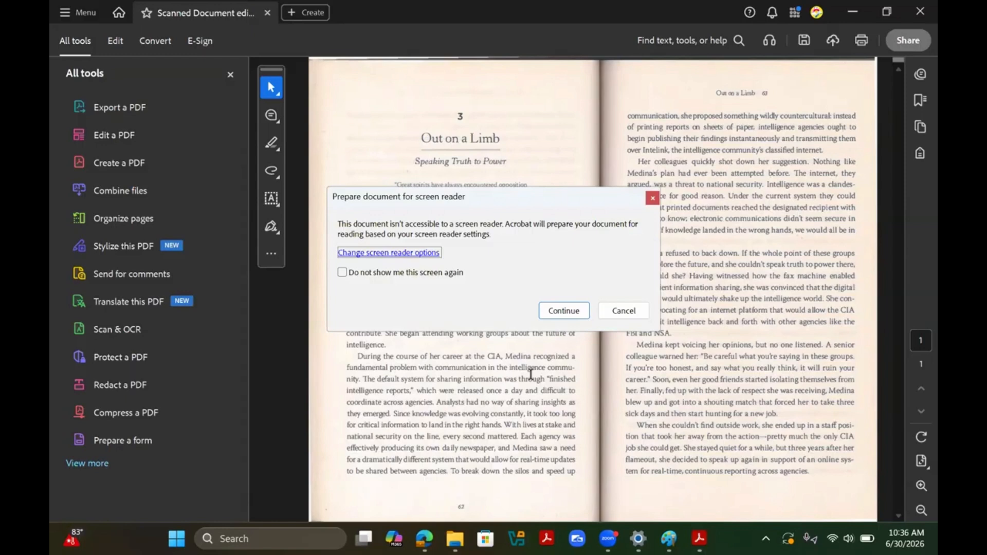
{"action": "left_click", "coordinate": [564, 311]}
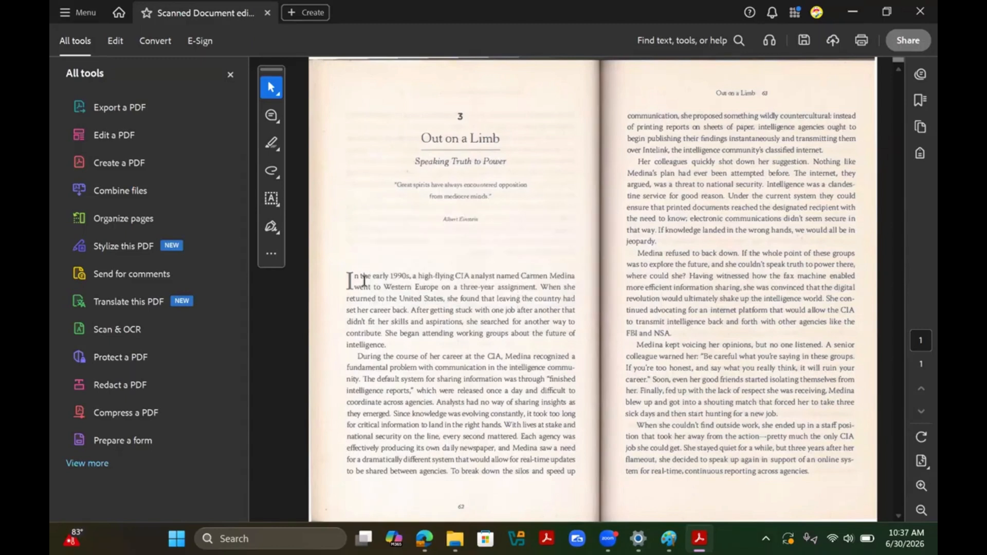
Check that the recognized text is selectable by highlighting passages on both book pages, and clear the selection
{"action": "left_click_drag", "start_coordinate": [353, 278], "coordinate": [435, 379]}
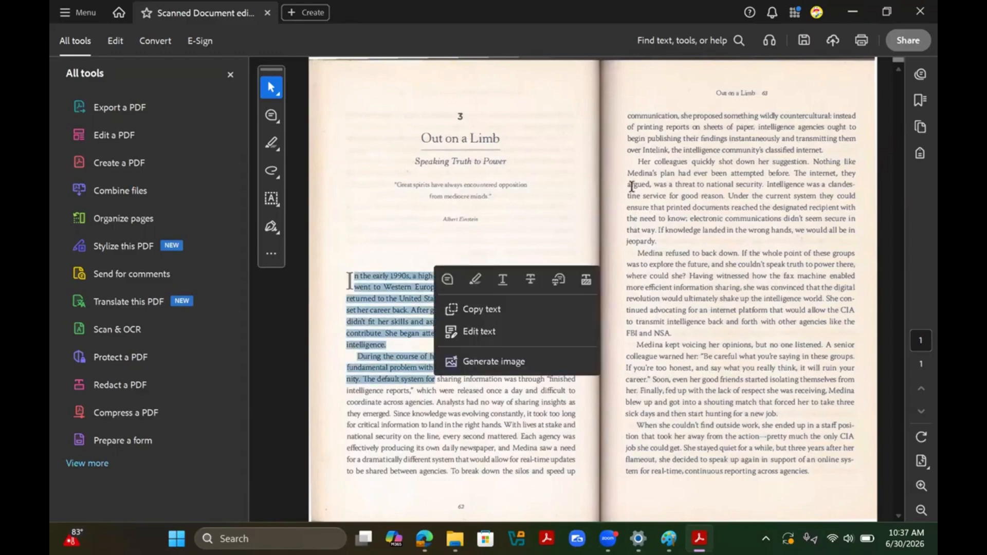
{"action": "left_click_drag", "start_coordinate": [628, 175], "coordinate": [703, 414]}
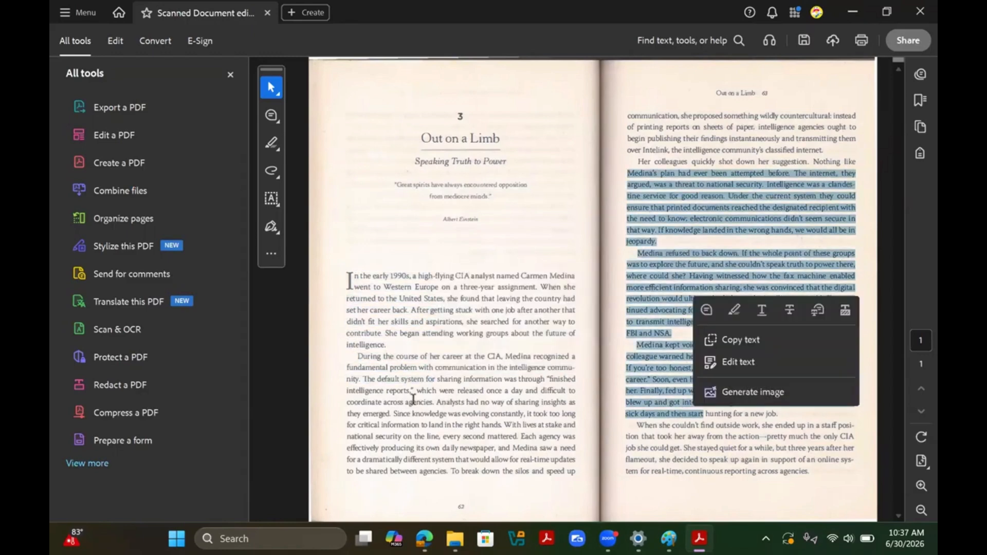
{"action": "left_click_drag", "start_coordinate": [390, 367], "coordinate": [469, 459]}
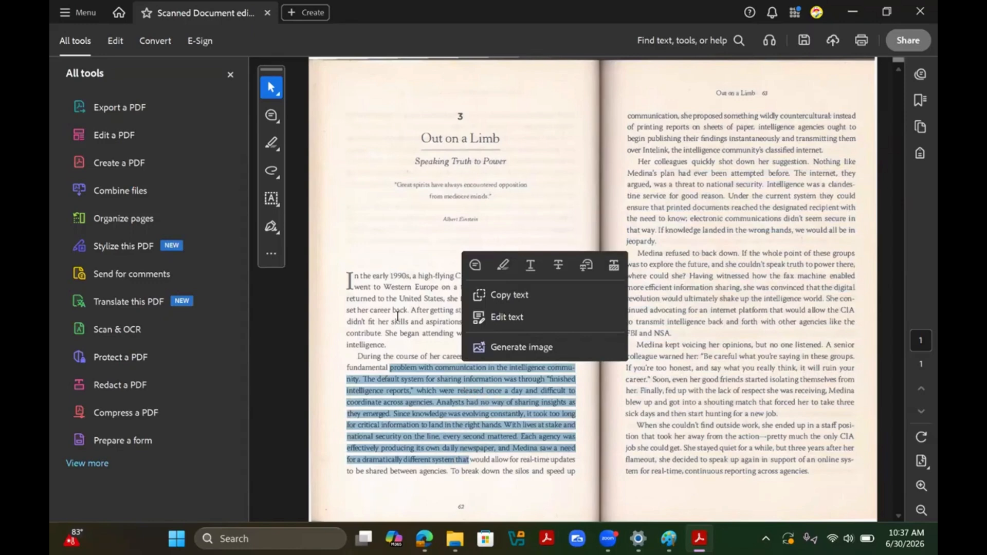
{"action": "left_click", "coordinate": [384, 249]}
{"action": "left_click", "coordinate": [386, 253]}
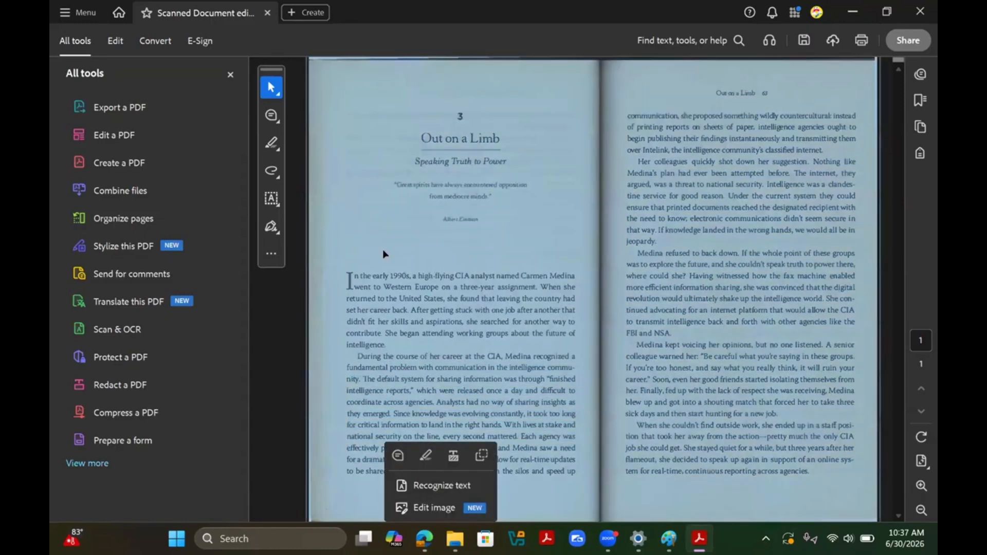
{"action": "key", "text": "Escape"}
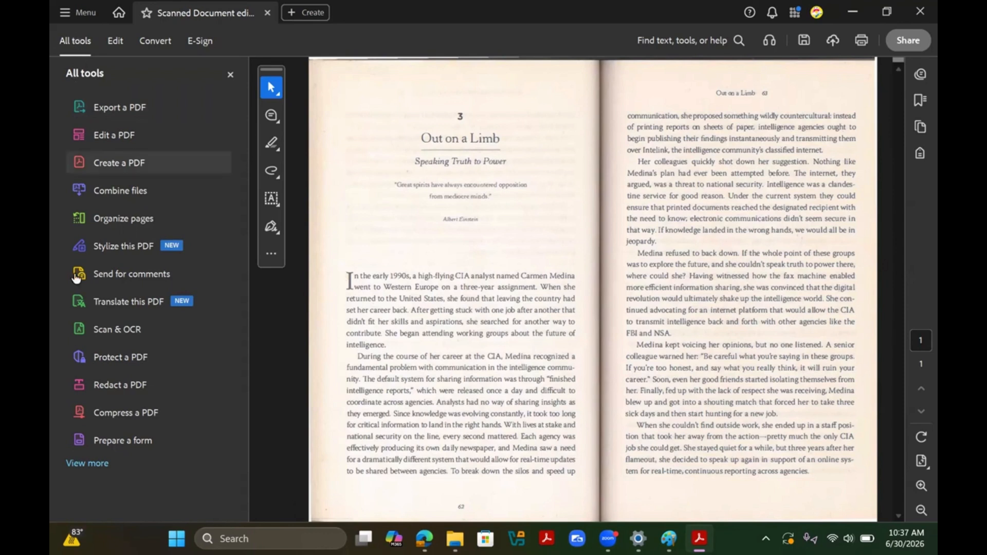
Find the Prepare for accessibility tools and automatically tag the PDF
{"action": "left_click", "coordinate": [84, 465]}
{"action": "scroll", "coordinate": [87, 420], "scroll_direction": "down", "scroll_amount": 7}
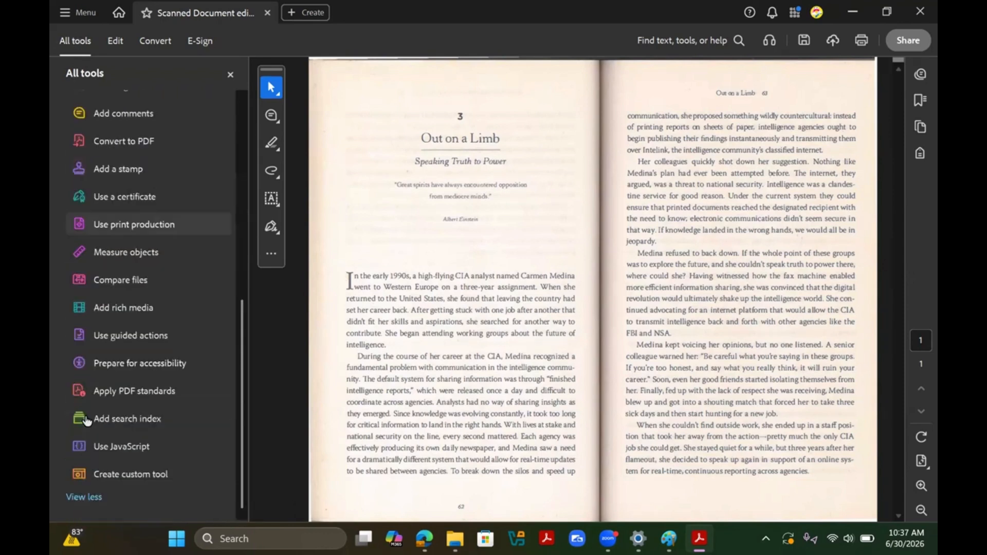
{"action": "left_click", "coordinate": [114, 366]}
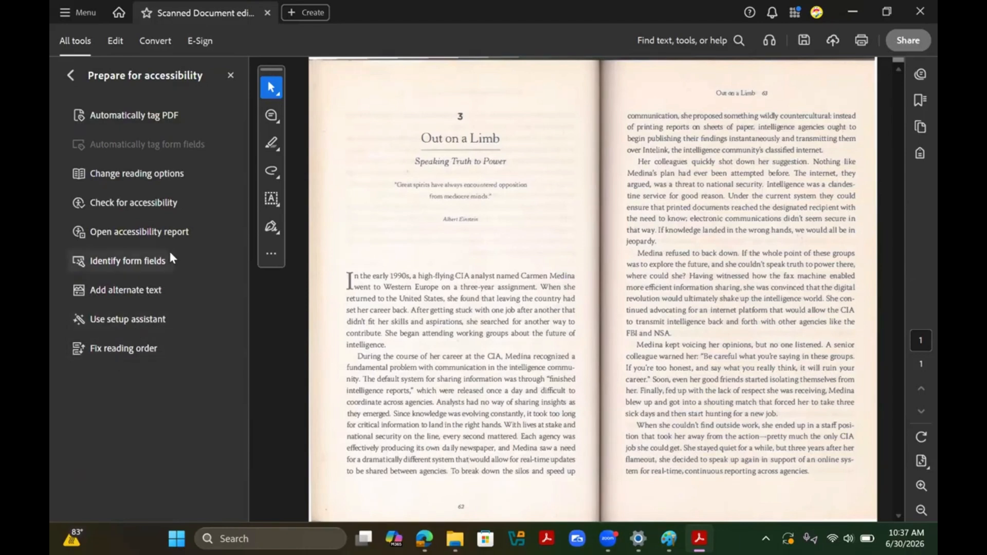
{"action": "left_click", "coordinate": [171, 117]}
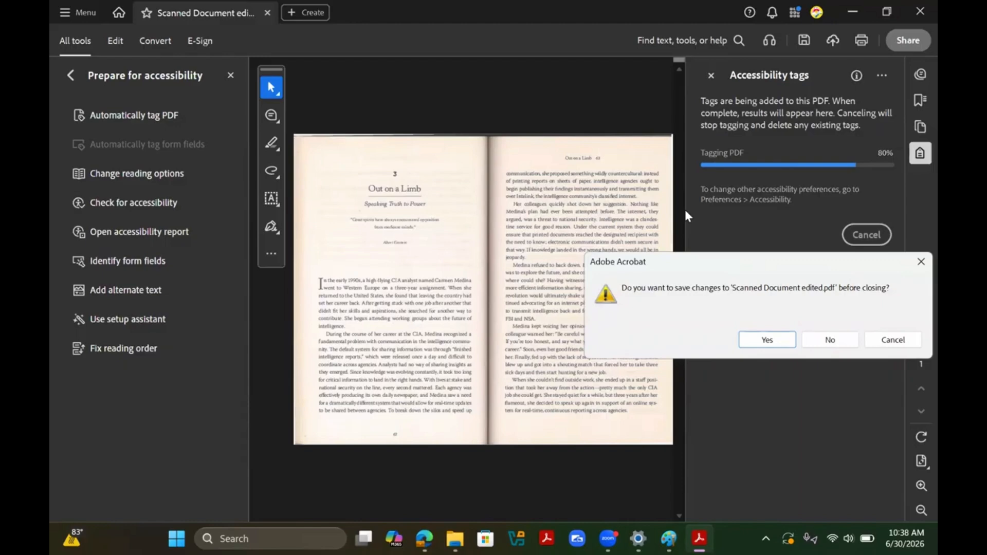
Save the PDF as "Accessible Pdf" in the Screenshots folder, and save the document again once tagging is complete
{"action": "left_click", "coordinate": [782, 344]}
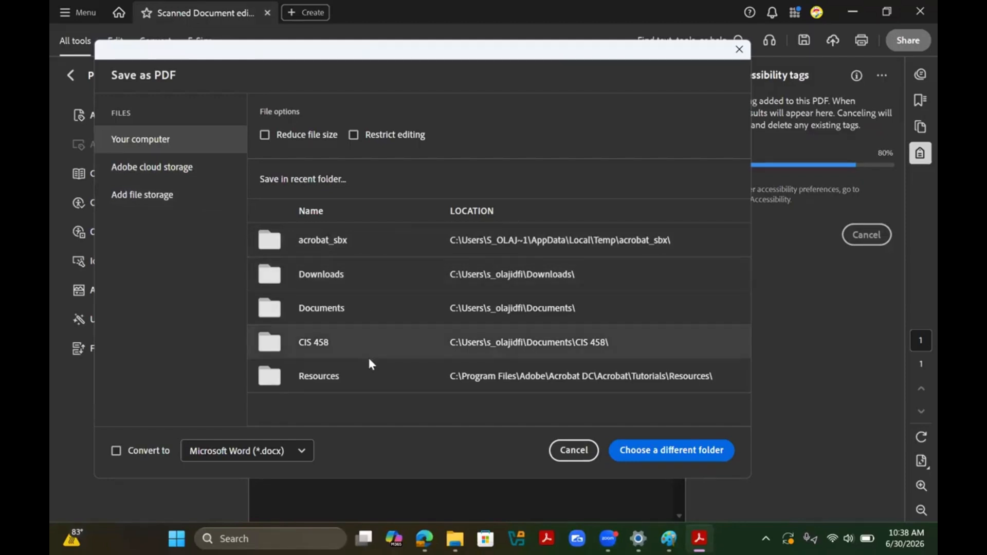
{"action": "left_click", "coordinate": [672, 457]}
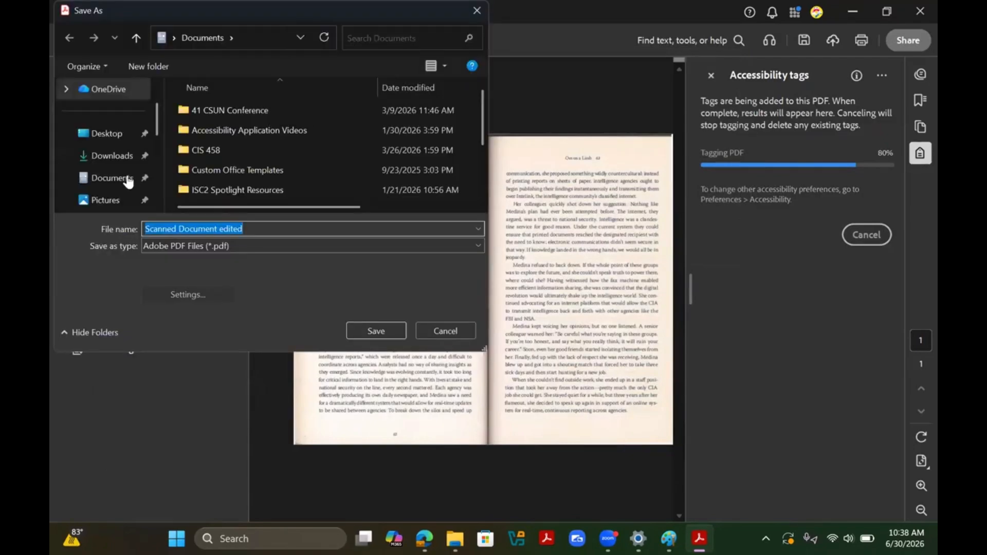
{"action": "scroll", "coordinate": [106, 154], "scroll_direction": "down", "scroll_amount": 3}
{"action": "left_click", "coordinate": [106, 135]}
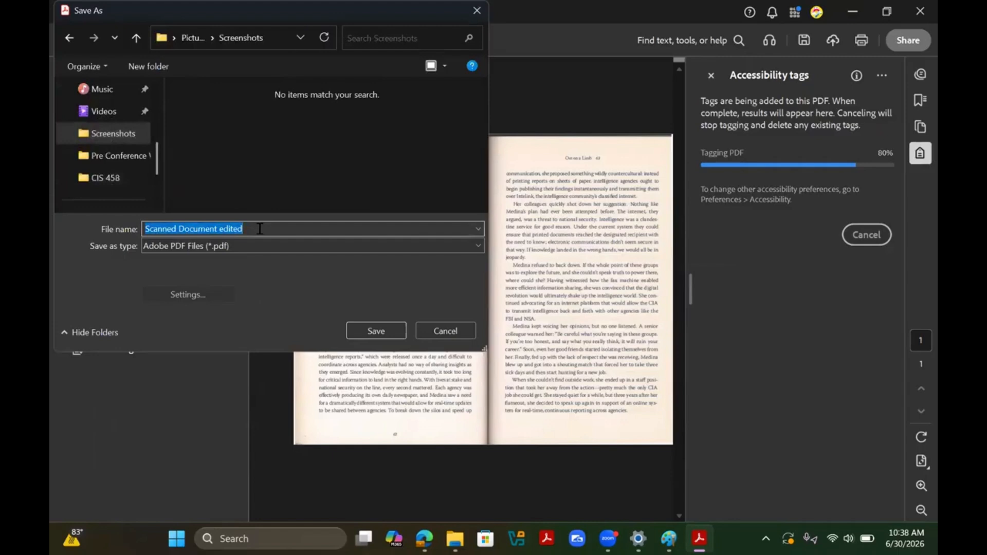
{"action": "type", "text": "A"}
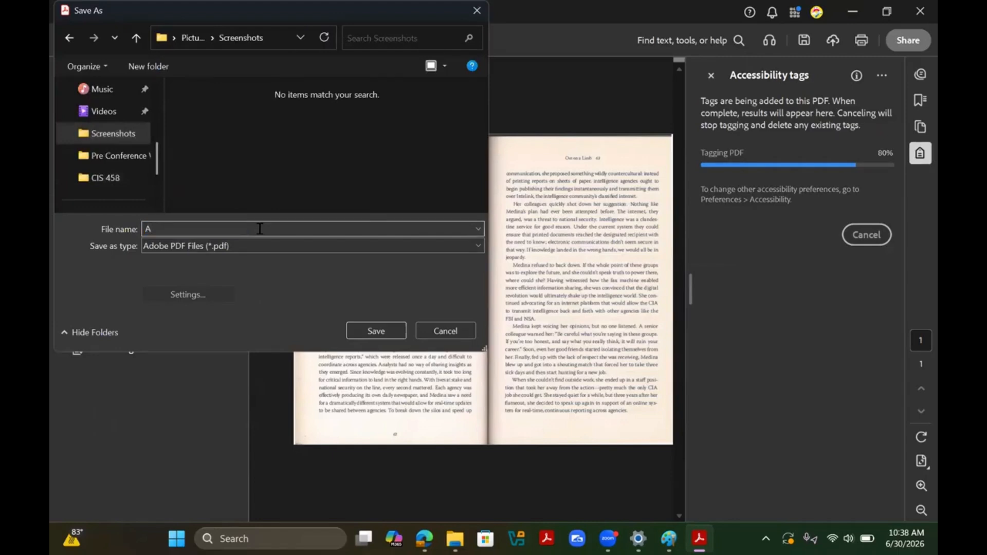
{"action": "type", "text": "ccessible Pdf"}
{"action": "left_click", "coordinate": [369, 337]}
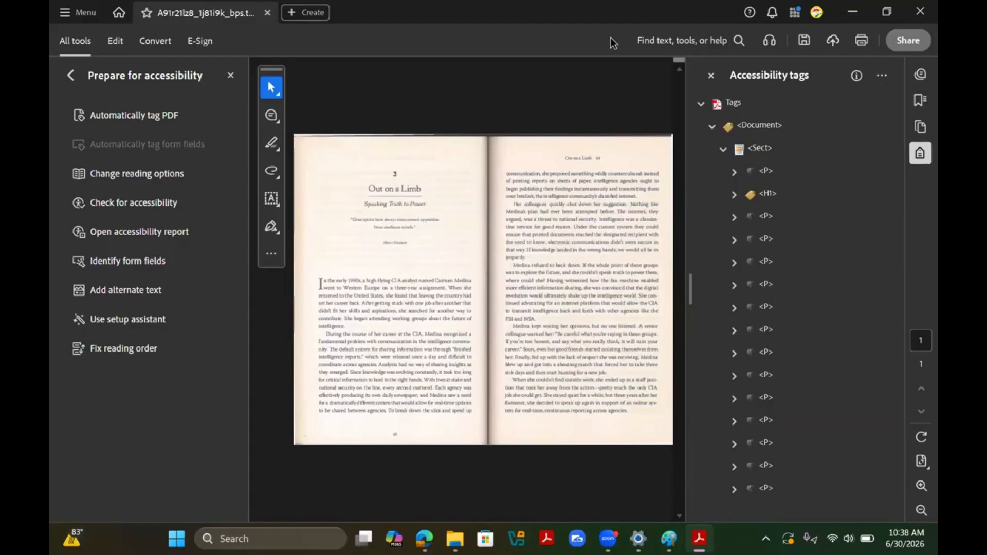
{"action": "left_click", "coordinate": [804, 41]}
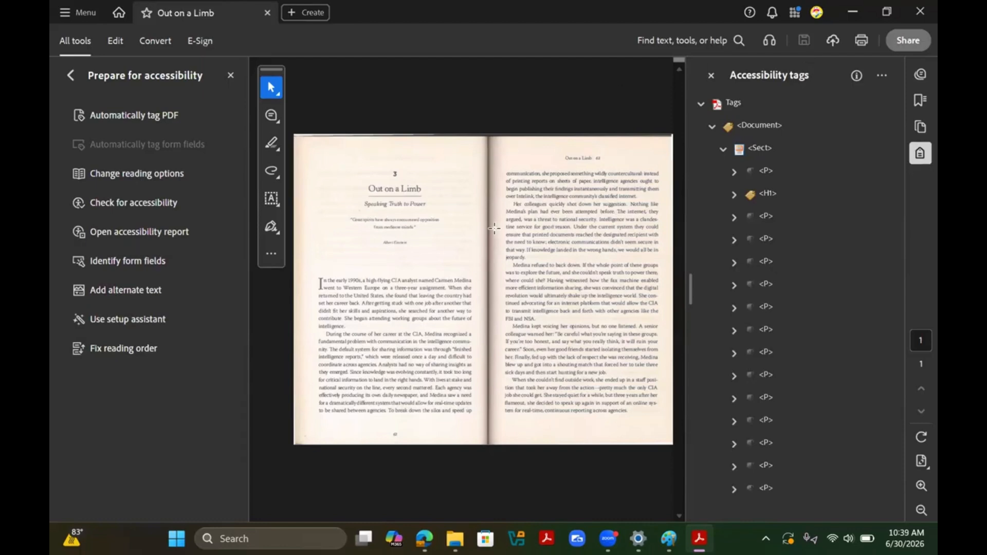
Detect all figures in the document to check their alternate text, and dismiss the result
{"action": "left_click", "coordinate": [153, 288]}
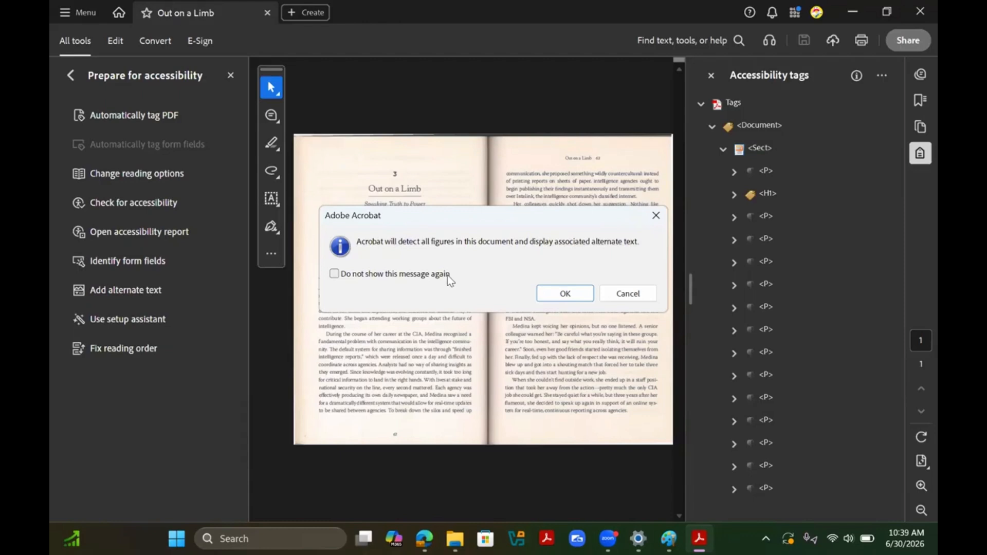
{"action": "left_click", "coordinate": [576, 299]}
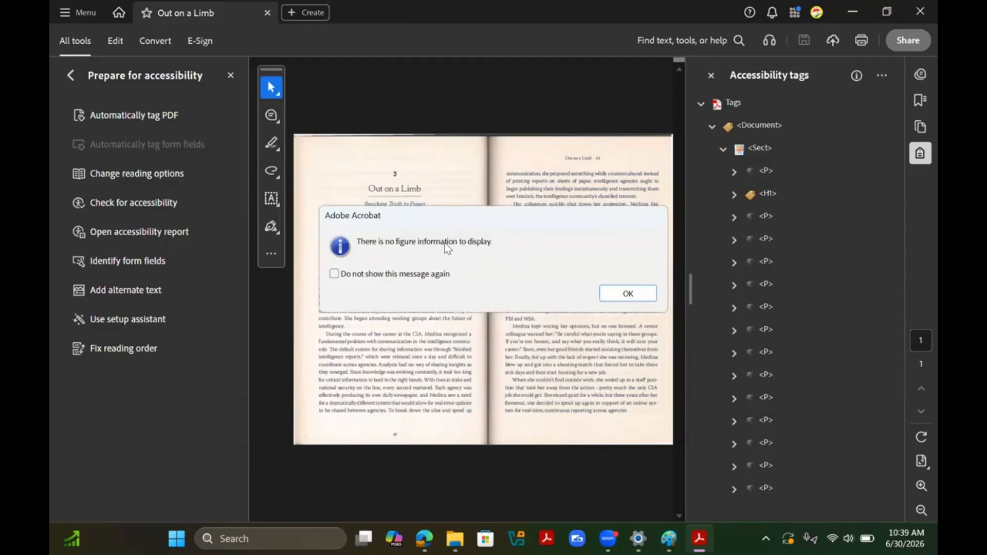
{"action": "left_click", "coordinate": [636, 299]}
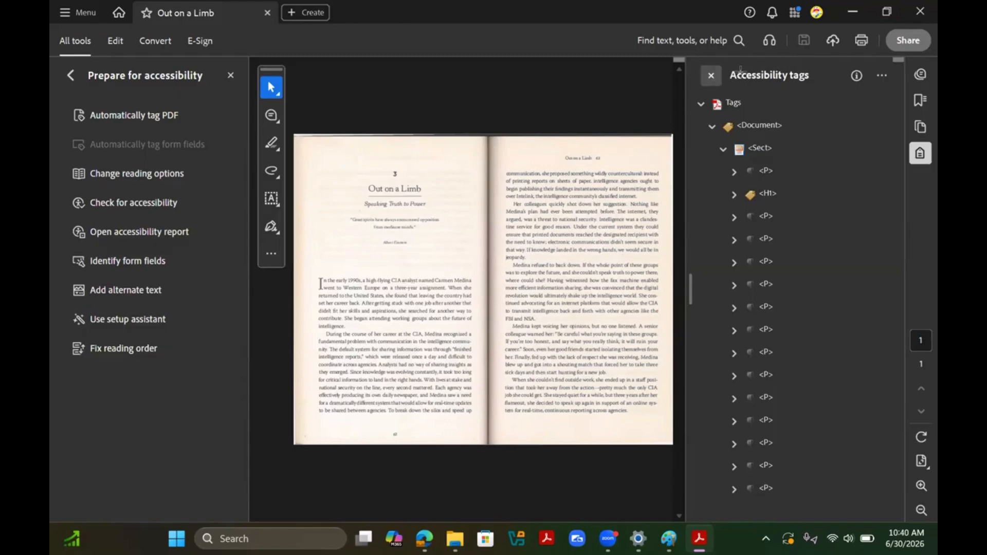
Close the accessibility tags list, examine the reading order of the content groups on both book pages, and close the Reading Order dialog
{"action": "left_click", "coordinate": [711, 76]}
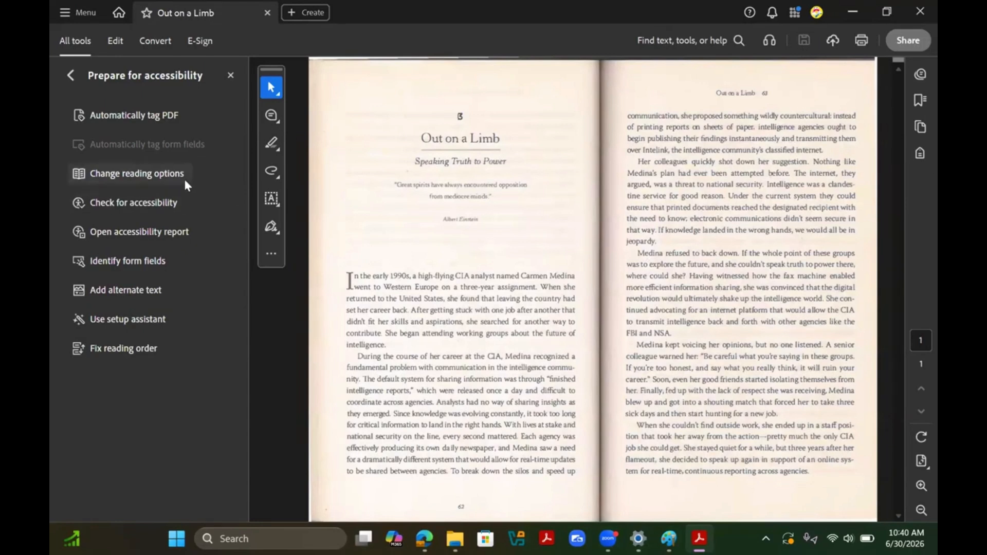
{"action": "left_click", "coordinate": [155, 352]}
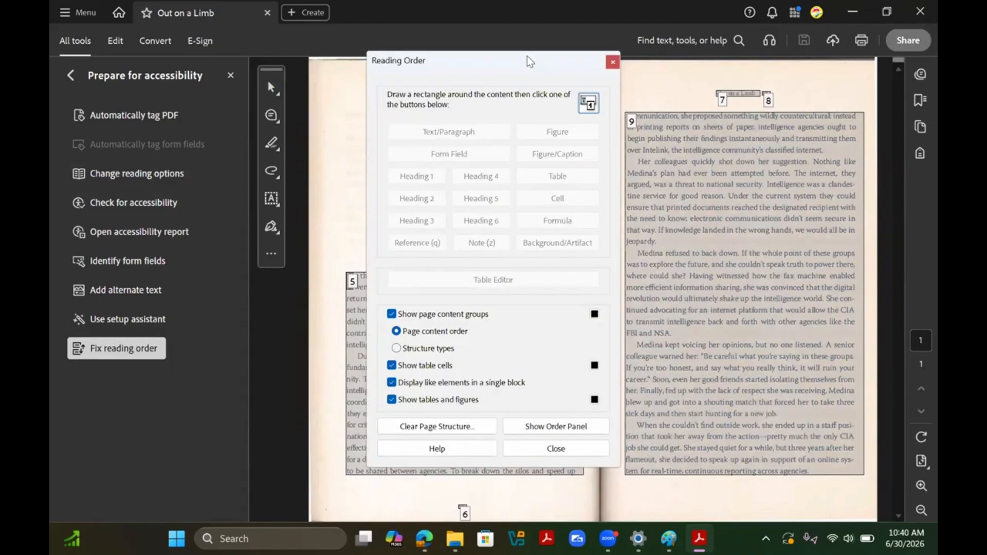
{"action": "left_click_drag", "start_coordinate": [530, 61], "coordinate": [271, 99]}
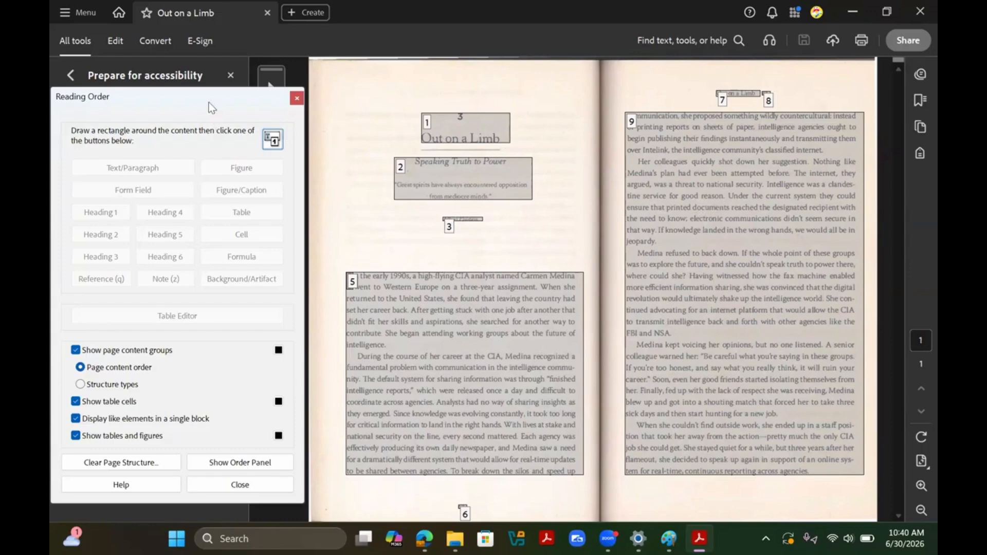
{"action": "left_click_drag", "start_coordinate": [209, 103], "coordinate": [500, 94]}
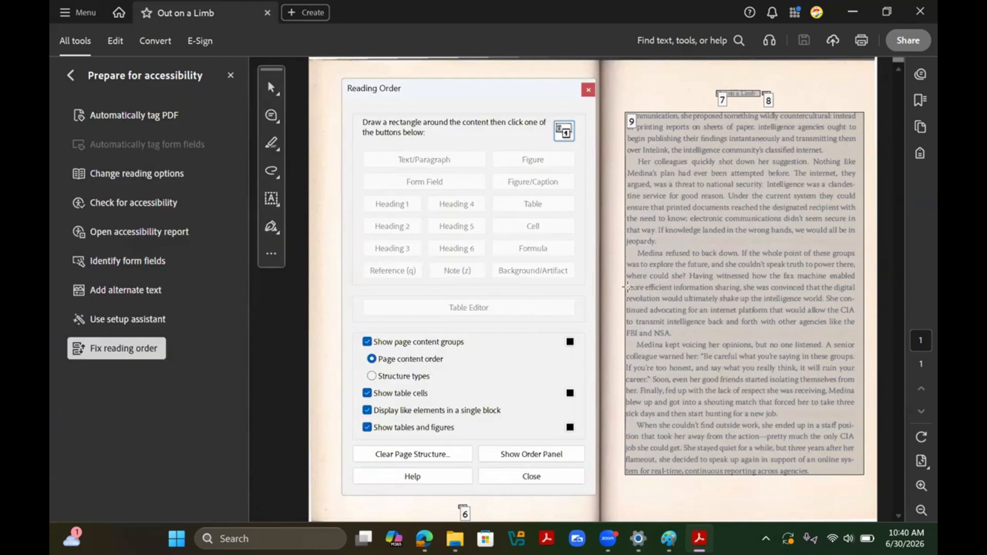
{"action": "left_click", "coordinate": [517, 480]}
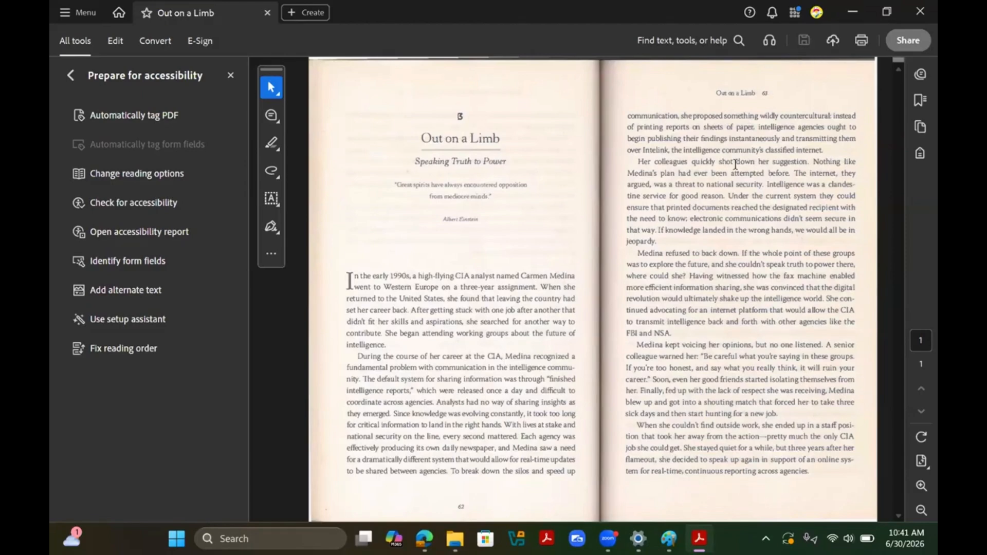
Switch to File Explorer, open "Accessible Pdf" from the Screenshots folder in Microsoft Edge, and have it read aloud
{"action": "mouse_move", "coordinate": [455, 538]}
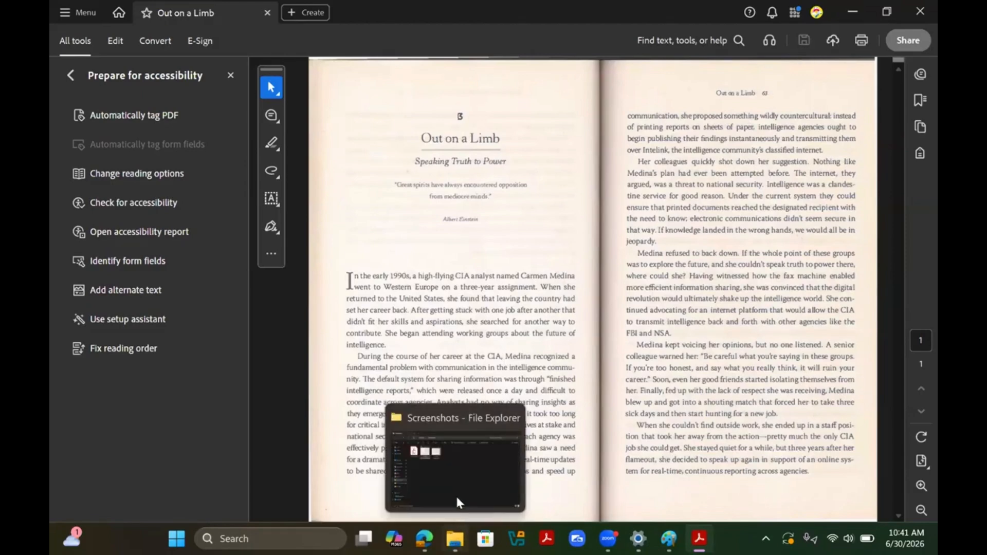
{"action": "left_click", "coordinate": [457, 502]}
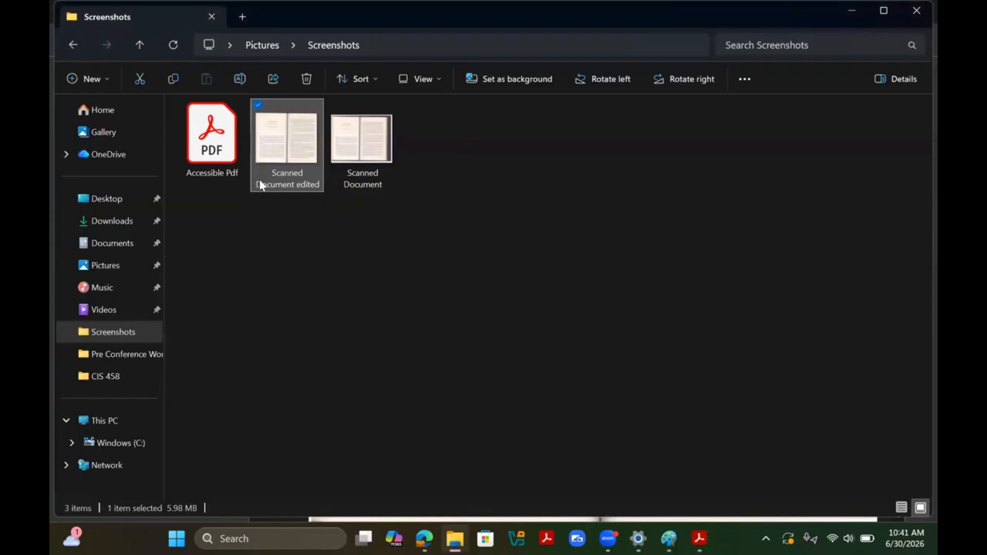
{"action": "left_click", "coordinate": [263, 229]}
{"action": "left_click", "coordinate": [220, 150]}
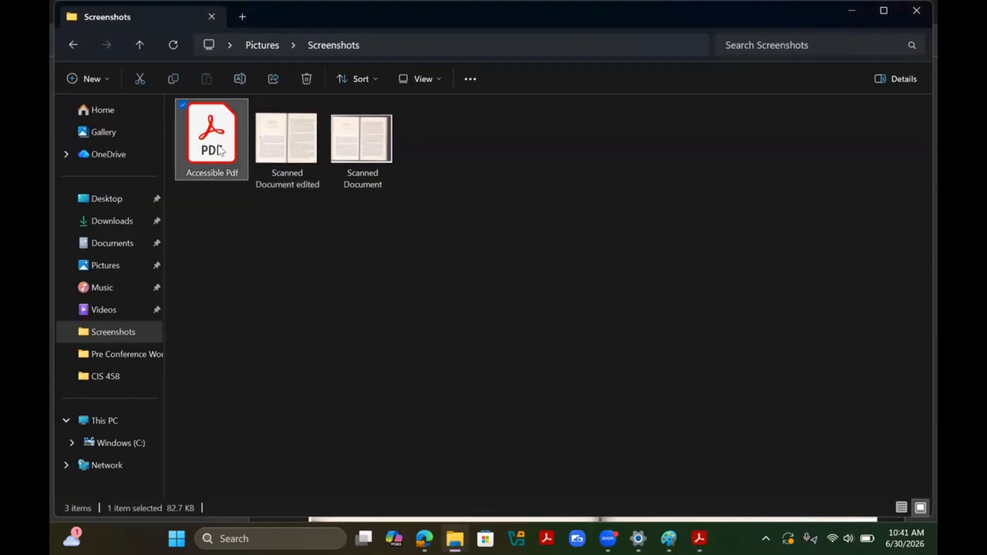
{"action": "right_click", "coordinate": [220, 150]}
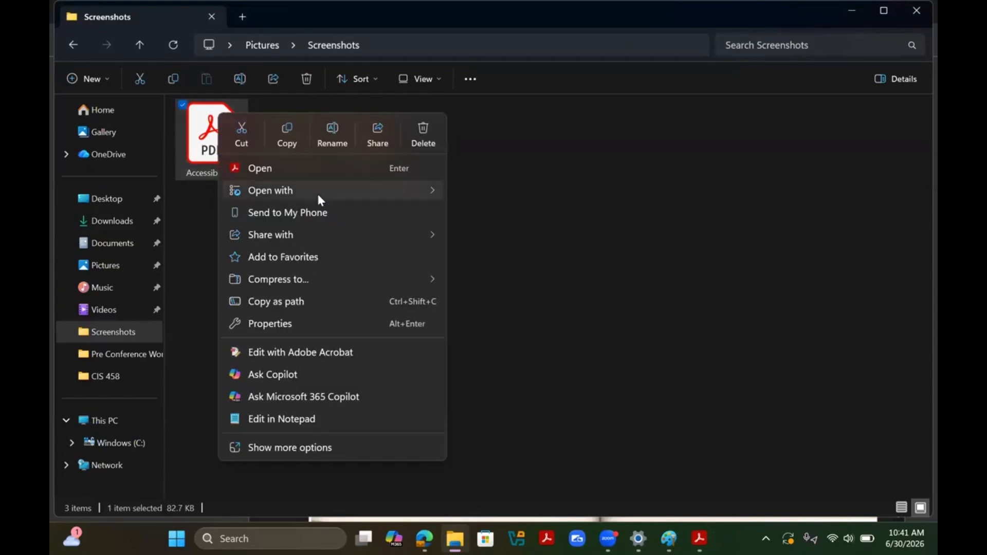
{"action": "mouse_move", "coordinate": [319, 197]}
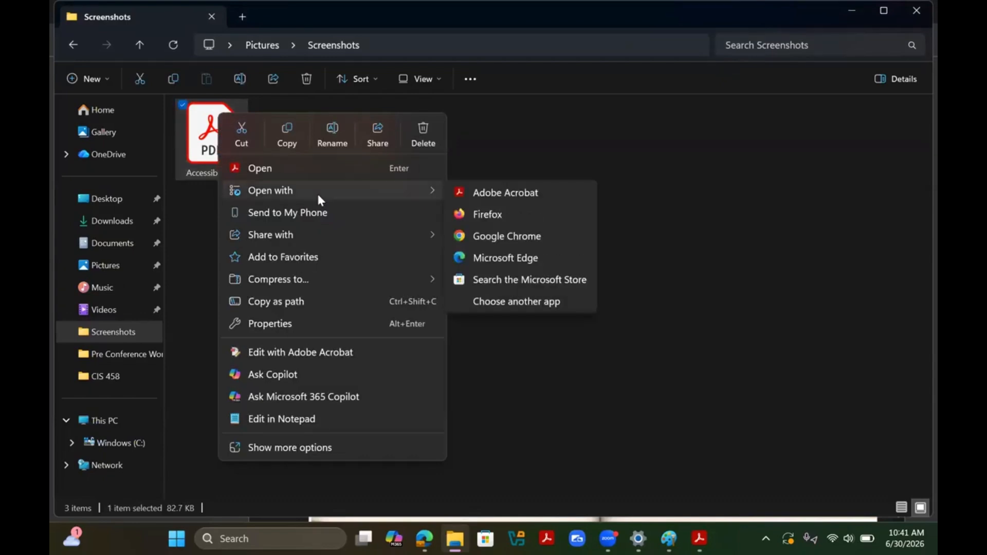
{"action": "left_click", "coordinate": [527, 257]}
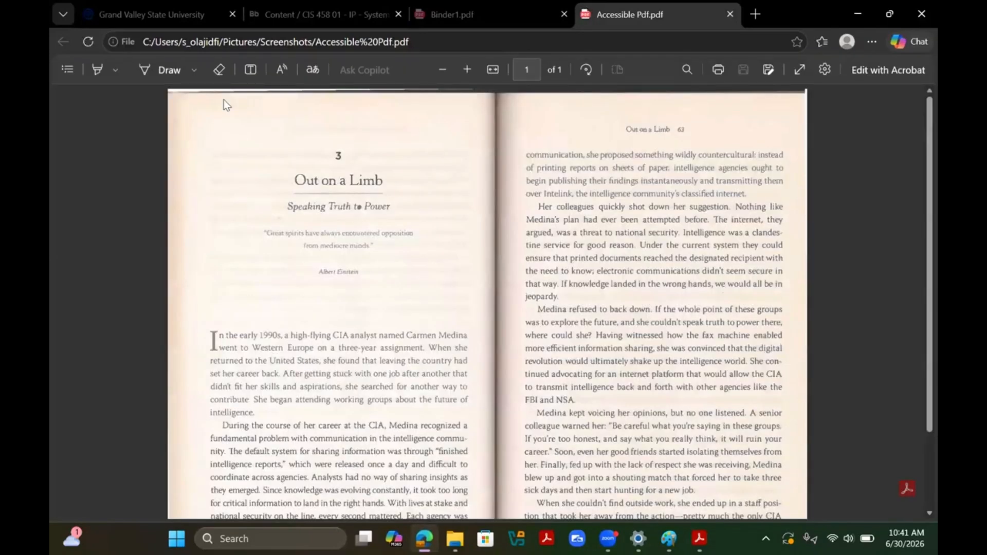
{"action": "left_click", "coordinate": [280, 72]}
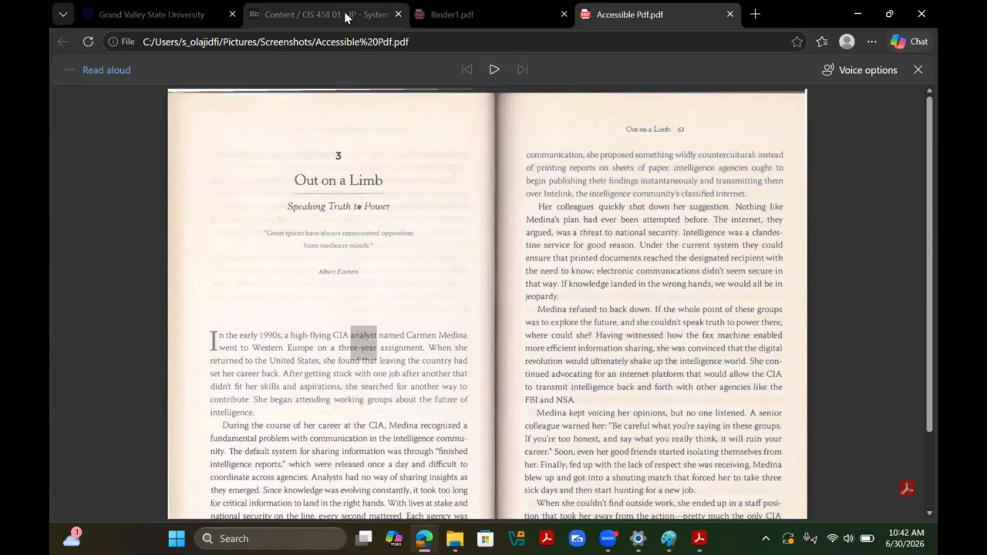
Switch to the CIS 458 01 course content page in the browser
{"action": "mouse_move", "coordinate": [343, 9]}
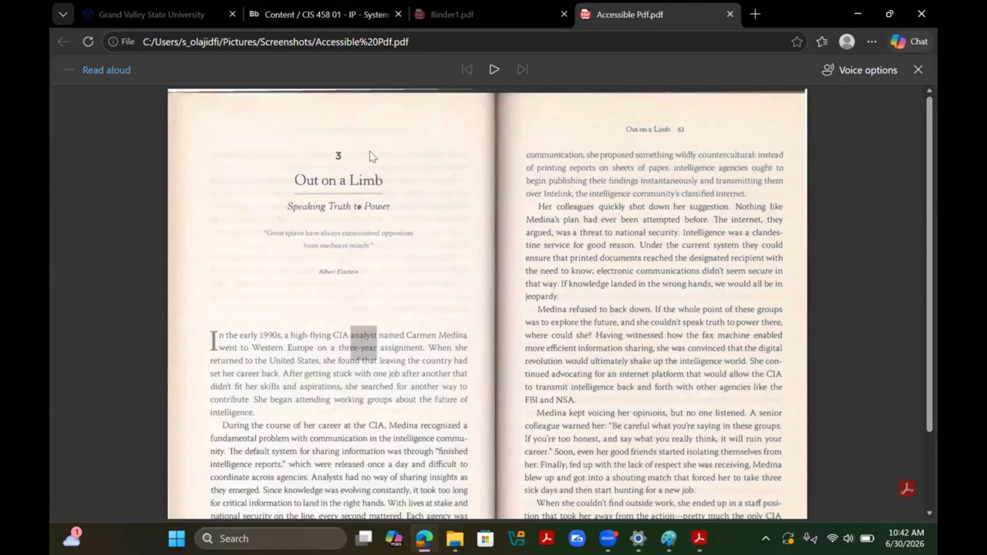
{"action": "left_click", "coordinate": [331, 16]}
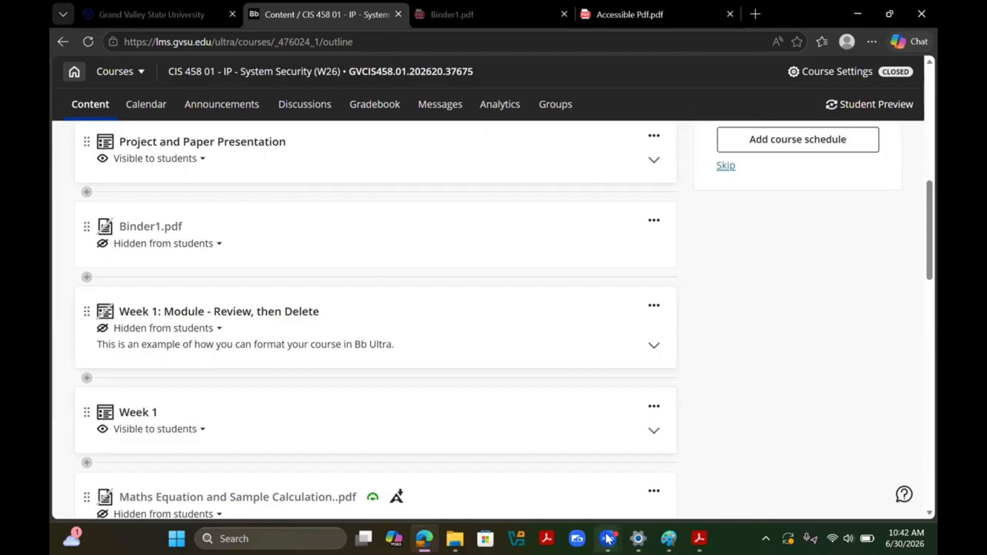
{"action": "mouse_move", "coordinate": [609, 537]}
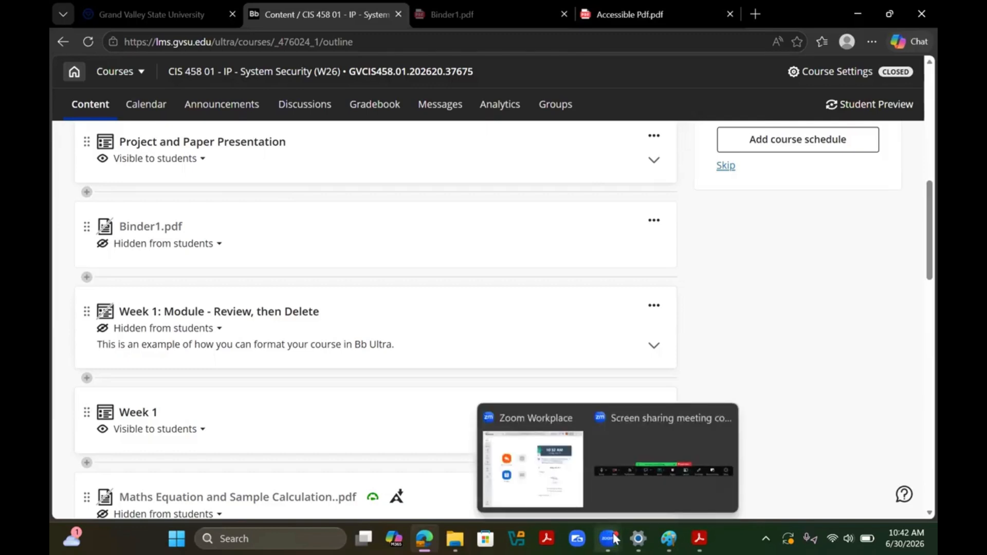
{"action": "left_click", "coordinate": [633, 452]}
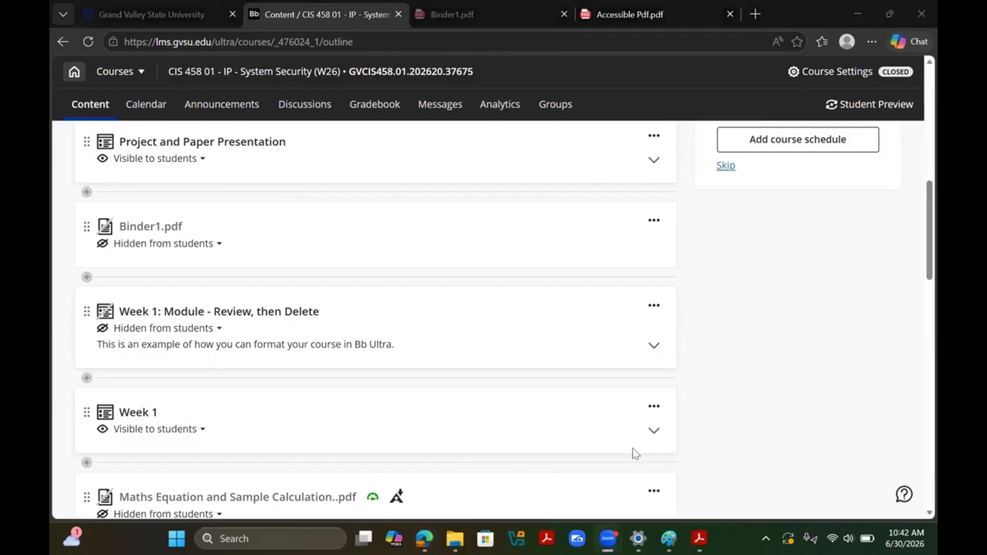